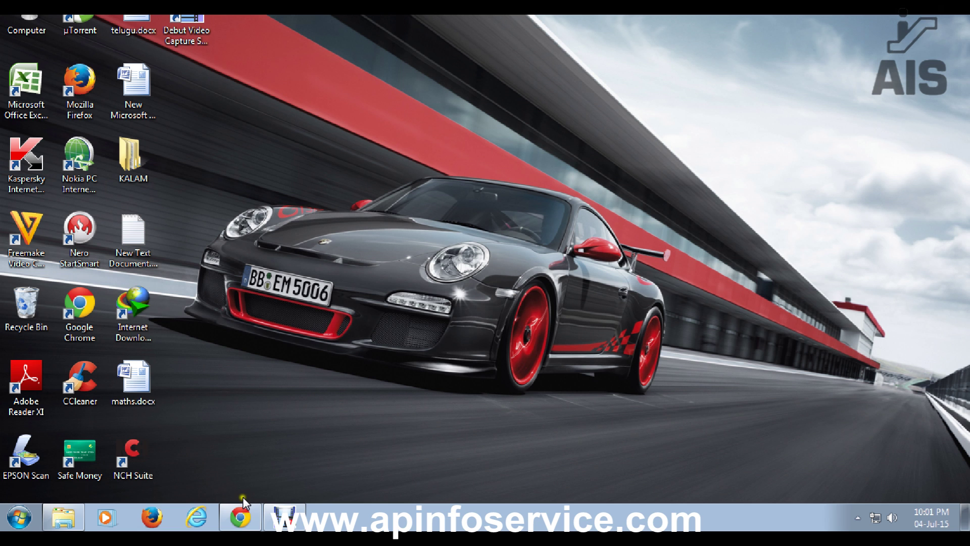
# Switch to Google Chrome, search Google for mee bhoomi, and open the MEE BHOOMI::Home result
pyautogui.click(241, 520)
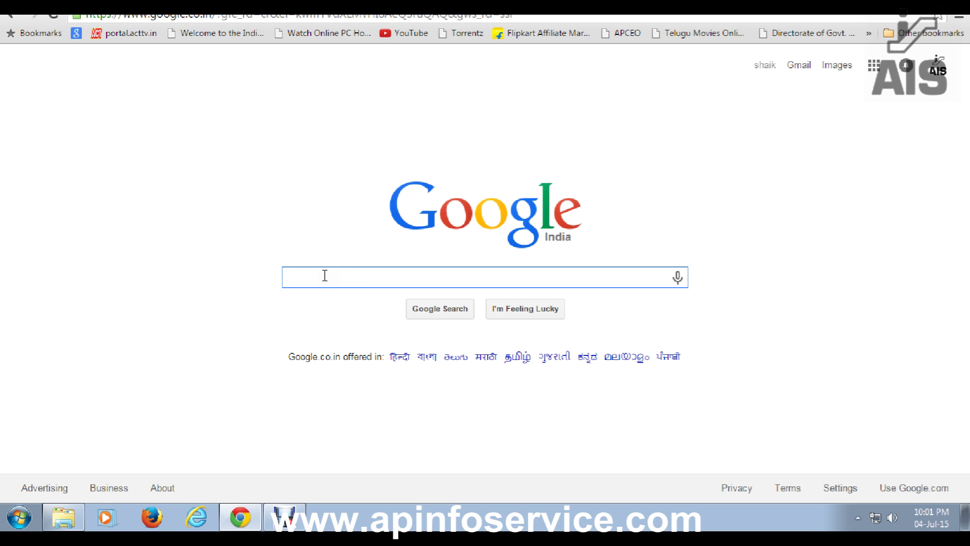
pyautogui.write('me')
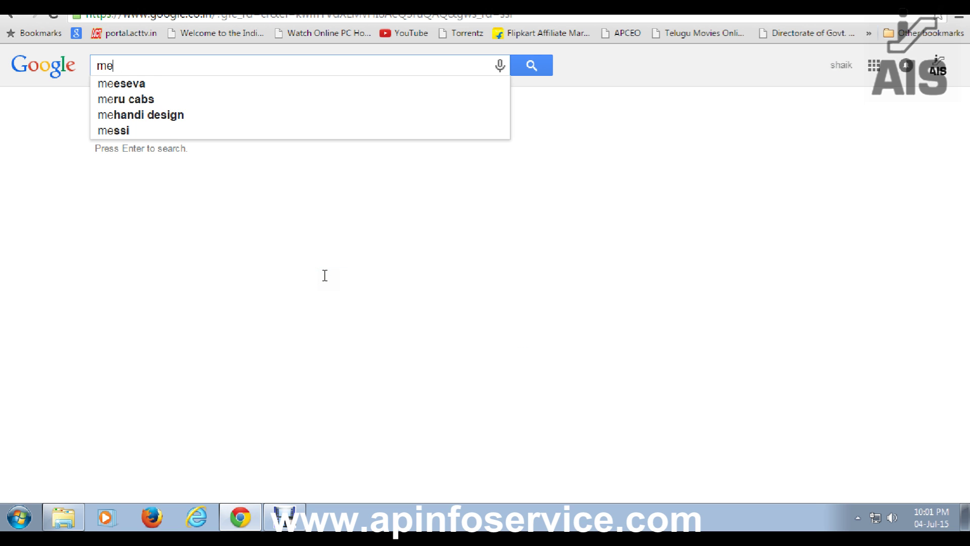
pyautogui.write('ebh')
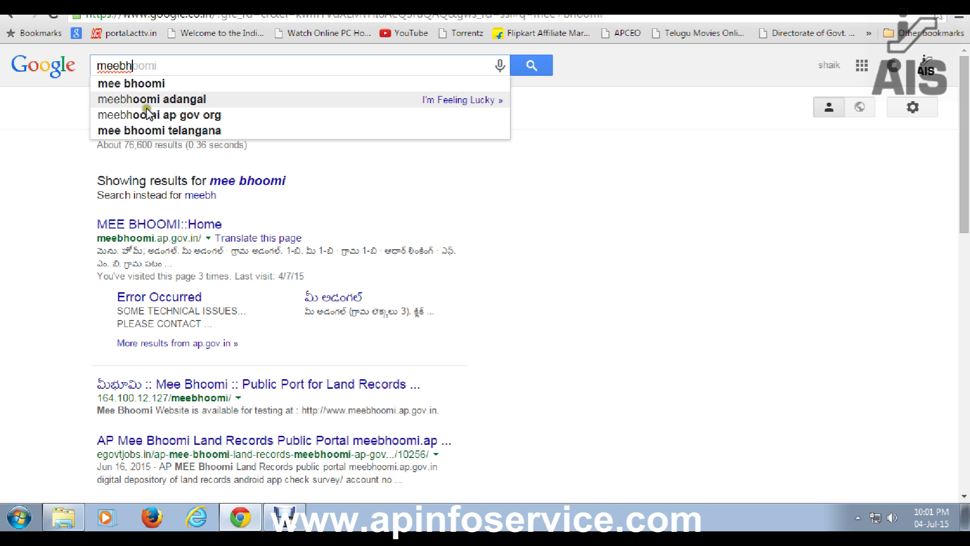
pyautogui.click(148, 142)
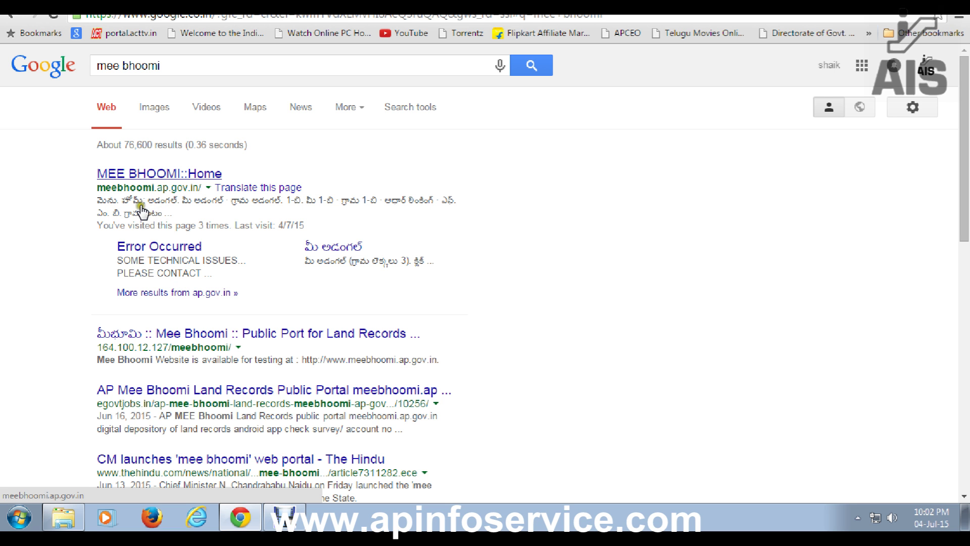
pyautogui.click(143, 226)
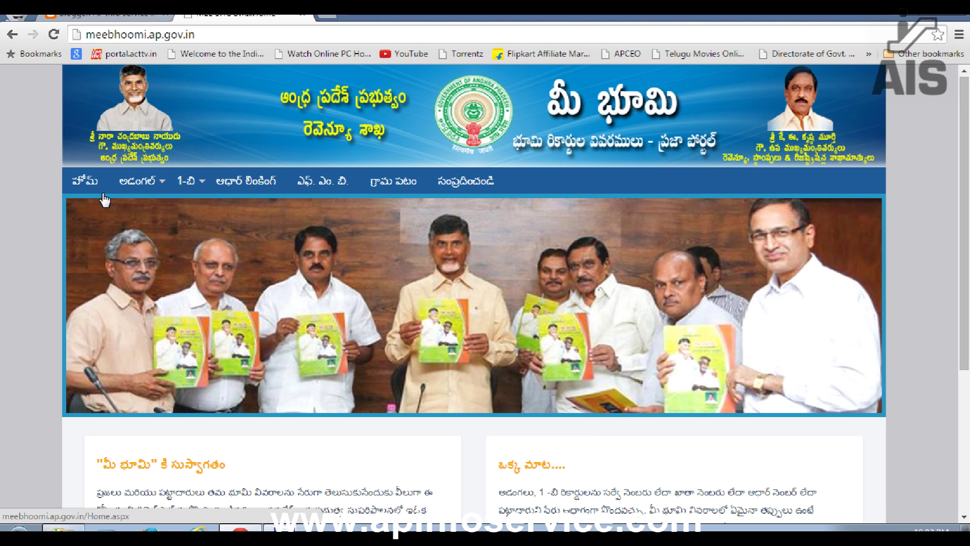
# Open the individual Adangal search page (మీ అడంగల్) and set the search basis to Aadhaar number (ఆధార్ నెంబర్)
pyautogui.click(135, 187)
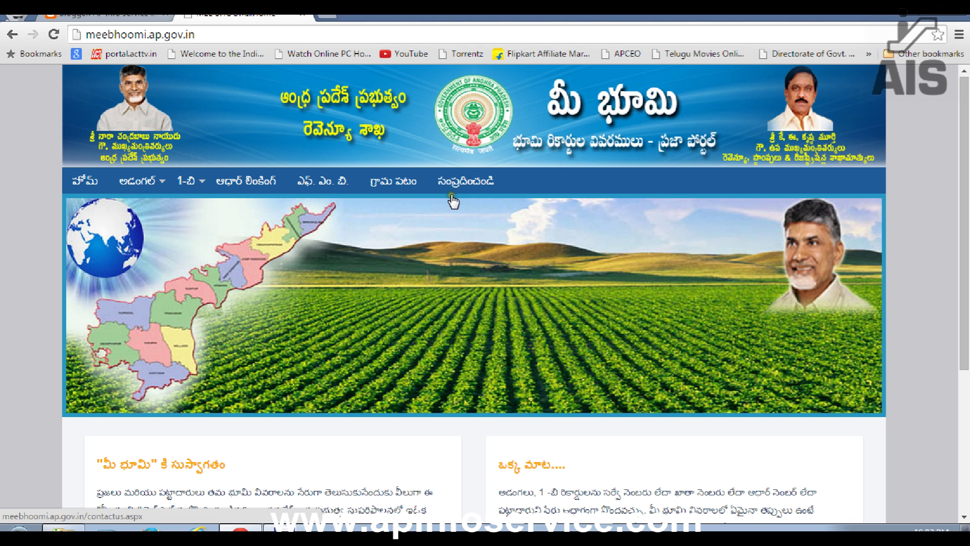
pyautogui.moveTo(144, 193)
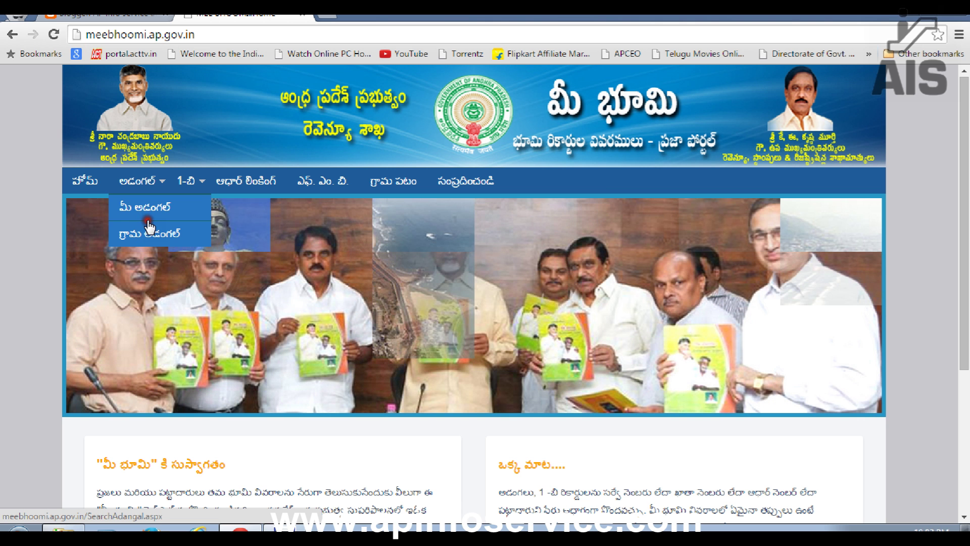
pyautogui.click(145, 241)
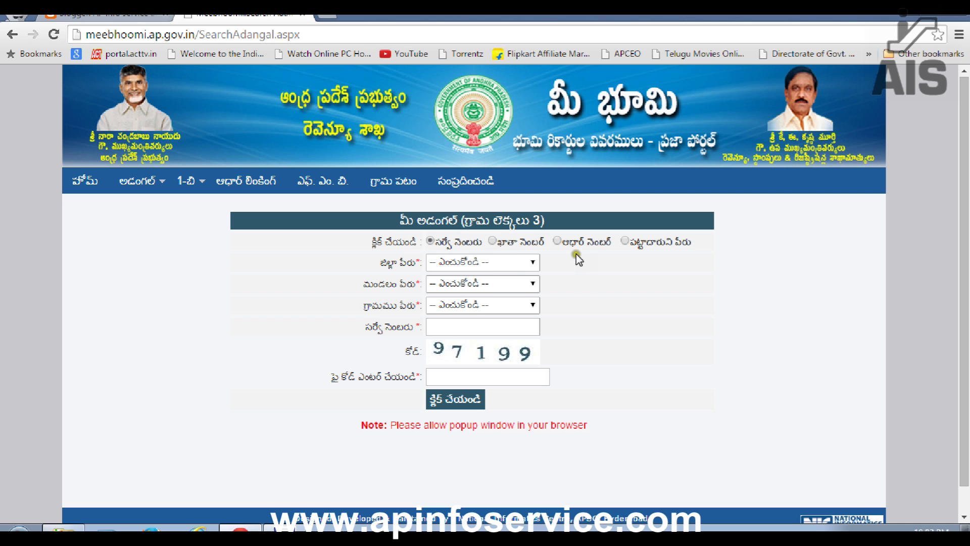
pyautogui.click(556, 248)
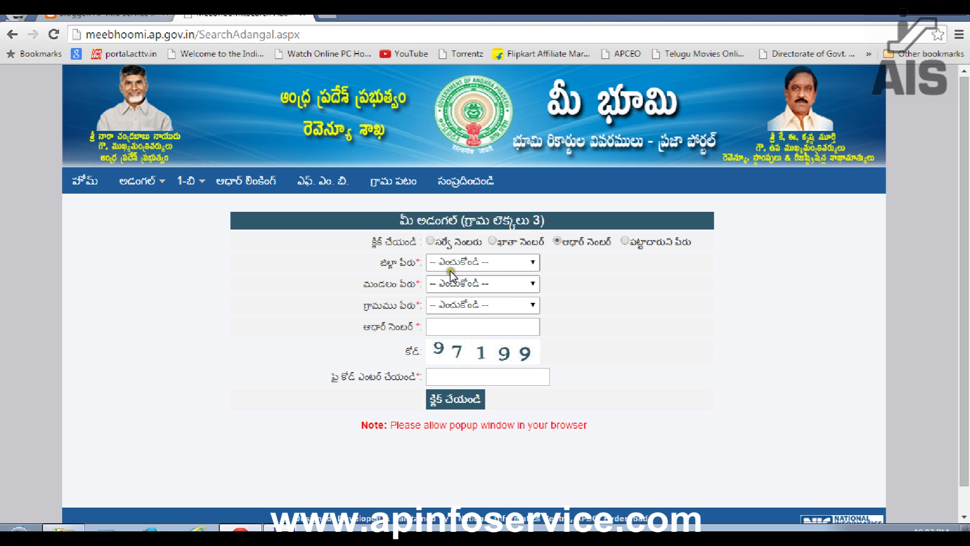
# Set the district to Nellore (నెల్లూరు) and the mandal to పాదలకూరు in the Adangal search form
pyautogui.click(533, 270)
pyautogui.click(529, 275)
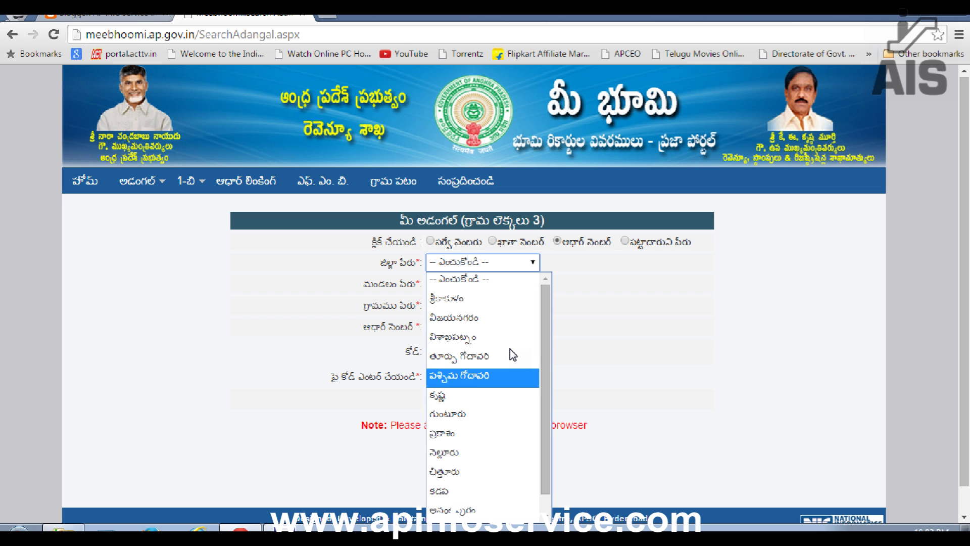
pyautogui.click(498, 430)
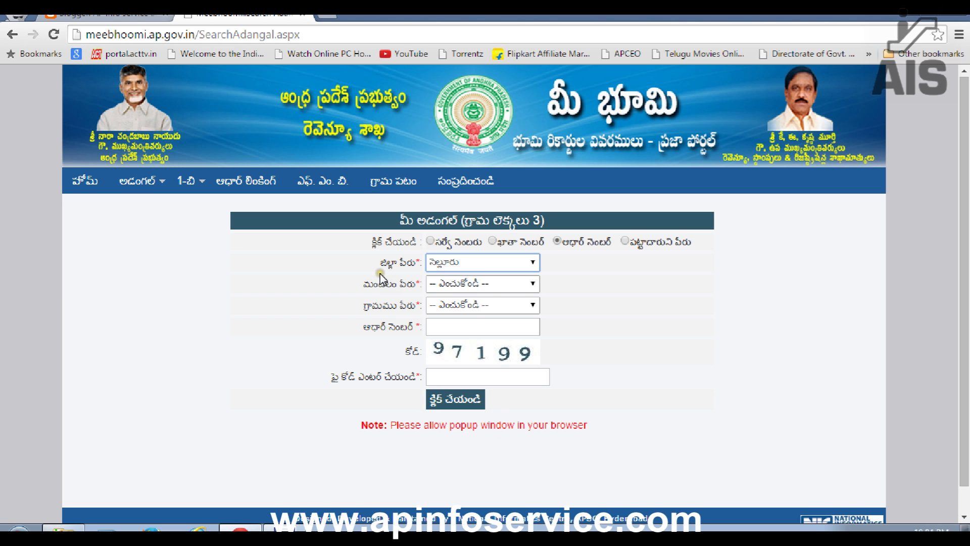
pyautogui.click(532, 284)
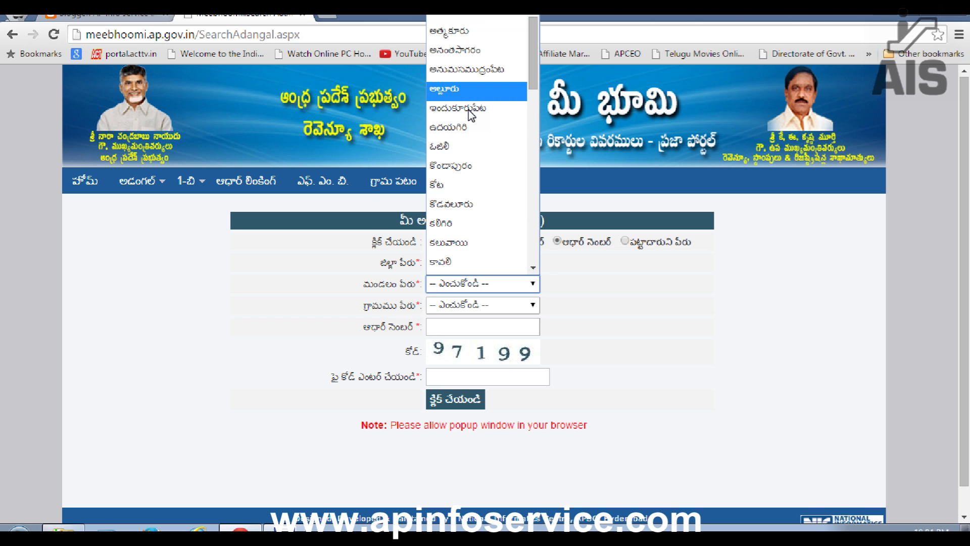
pyautogui.scroll(-4, 472, 149)
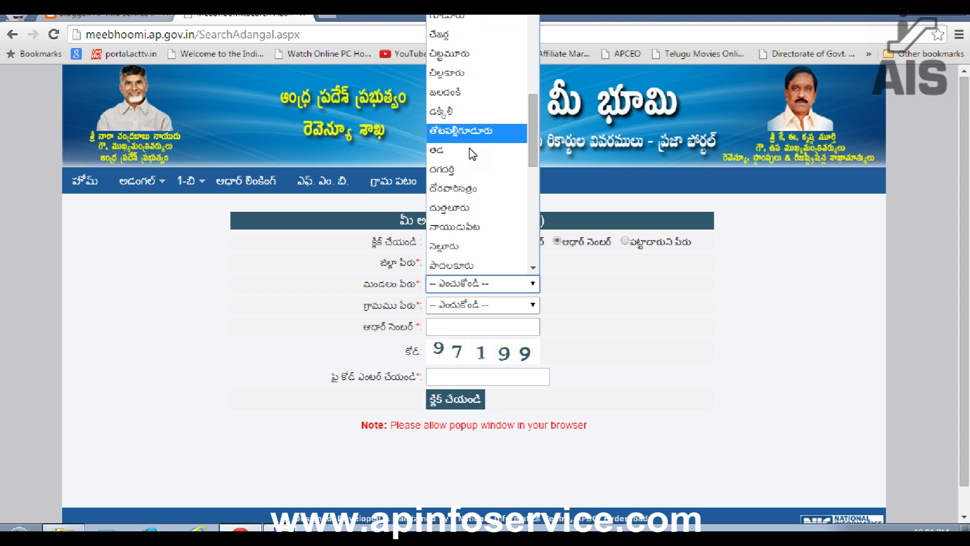
pyautogui.click(471, 264)
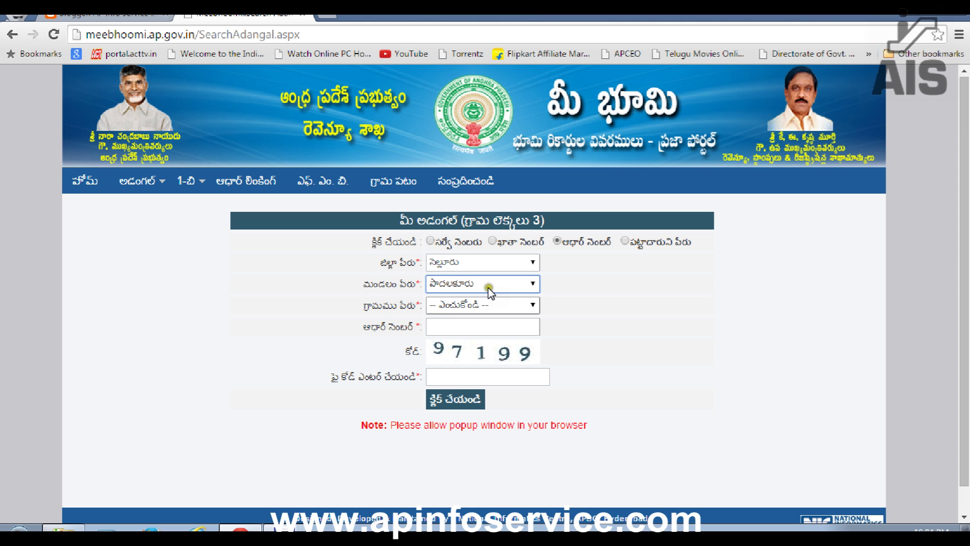
# Set the village to పొదలకూరు in the Adangal form and move on to the Aadhaar number field
pyautogui.click(530, 285)
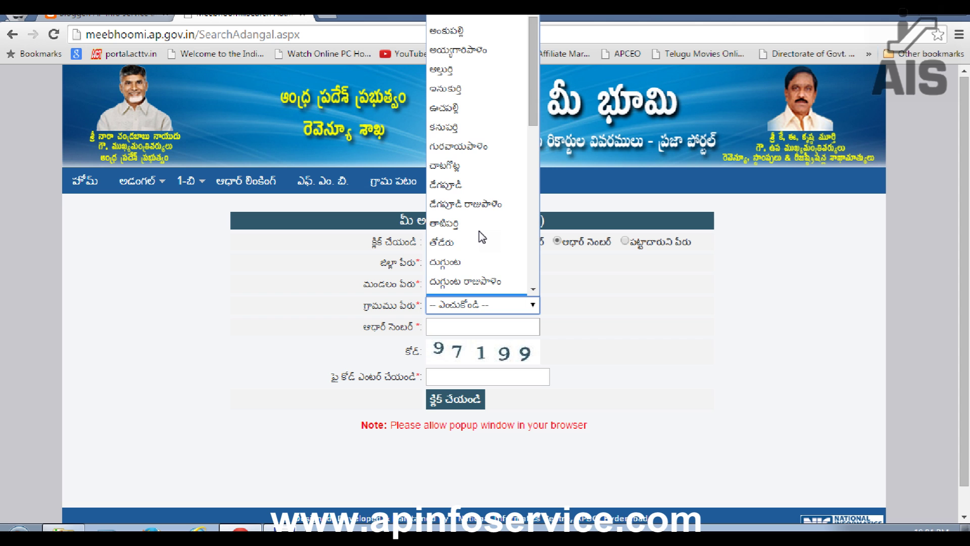
pyautogui.scroll(-5, 485, 202)
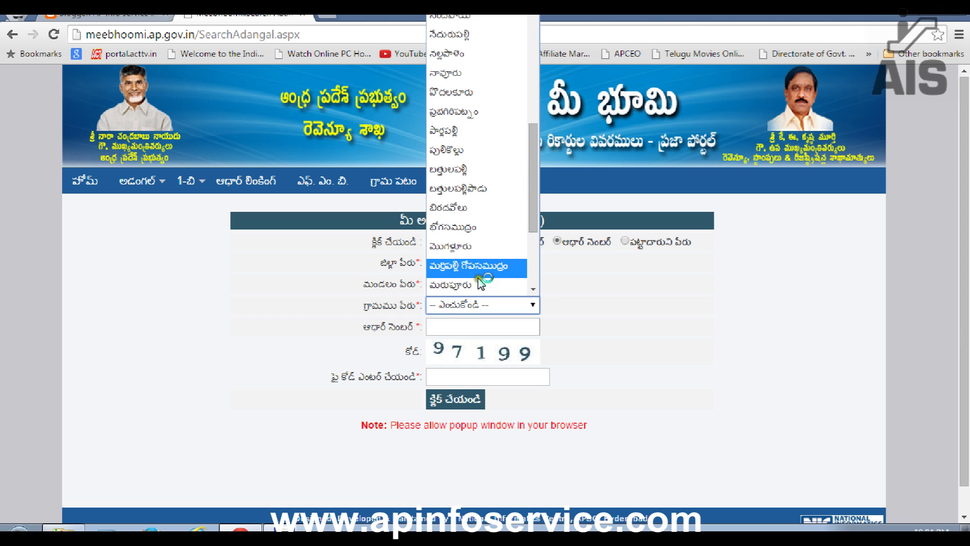
pyautogui.scroll(-3, 481, 283)
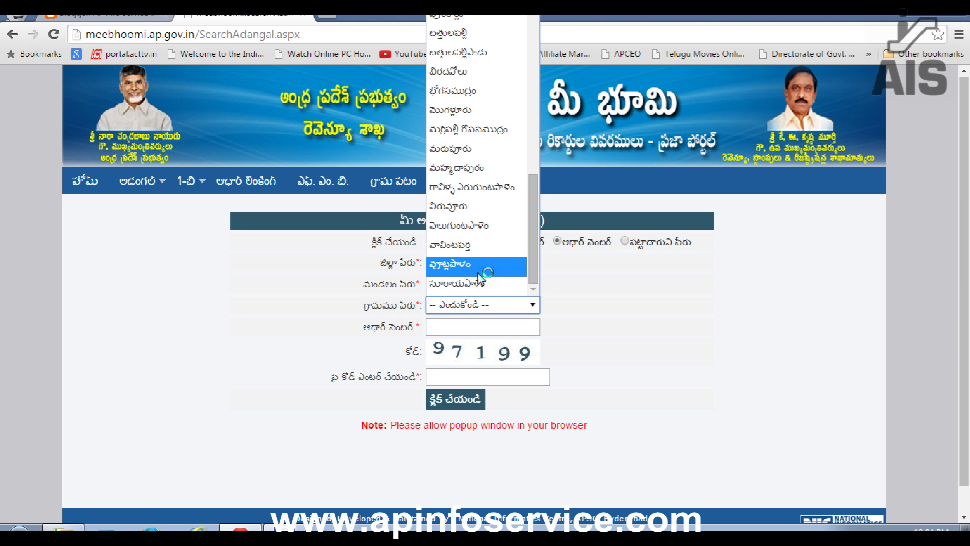
pyautogui.scroll(10, 477, 223)
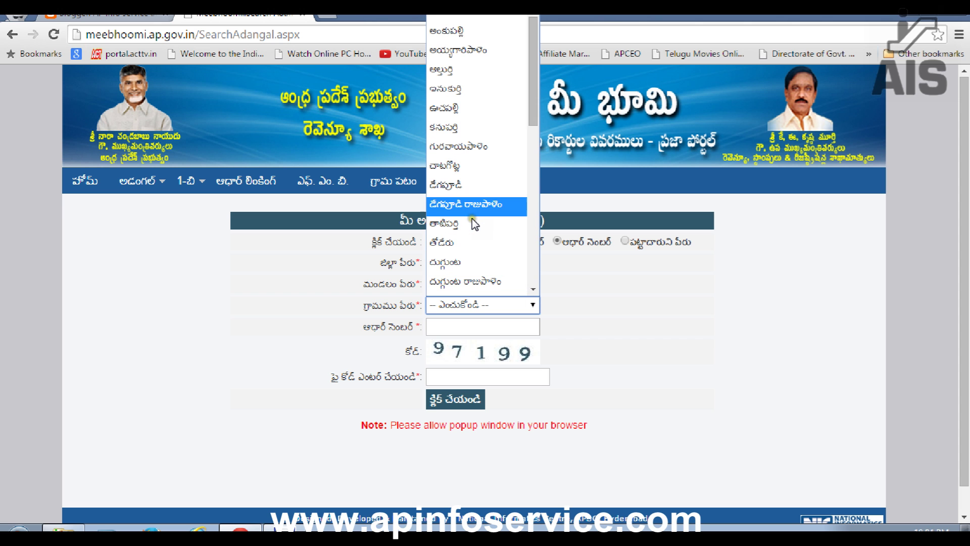
pyautogui.scroll(-10, 476, 232)
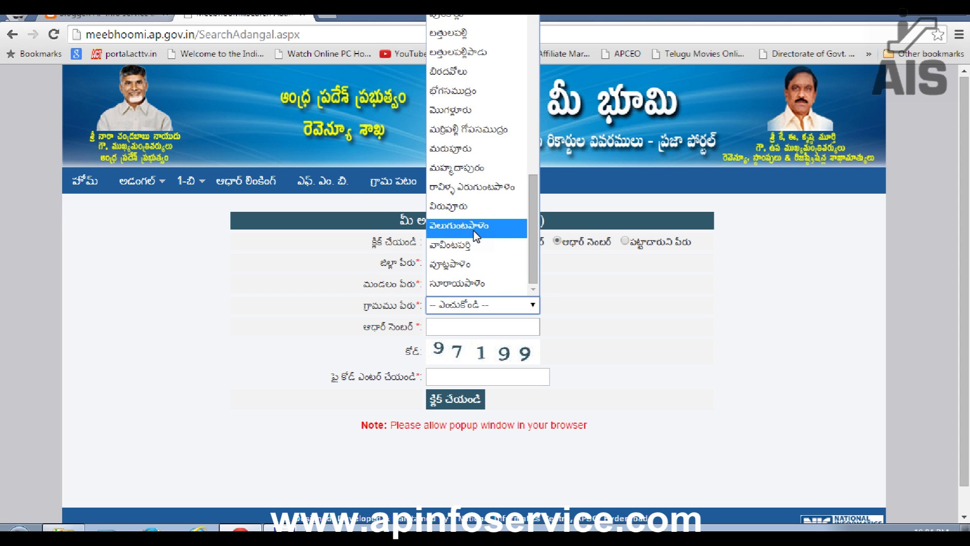
pyautogui.scroll(5, 476, 233)
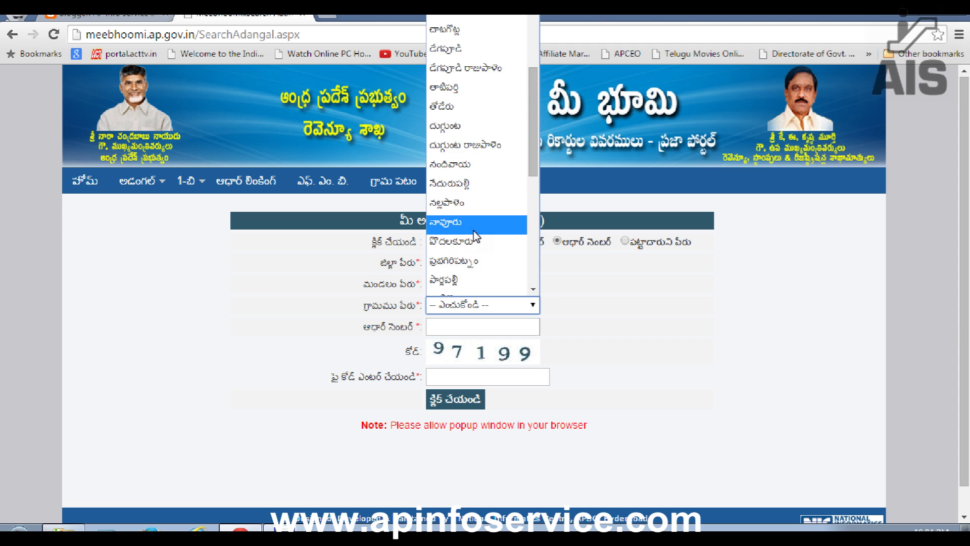
pyautogui.scroll(-3, 476, 236)
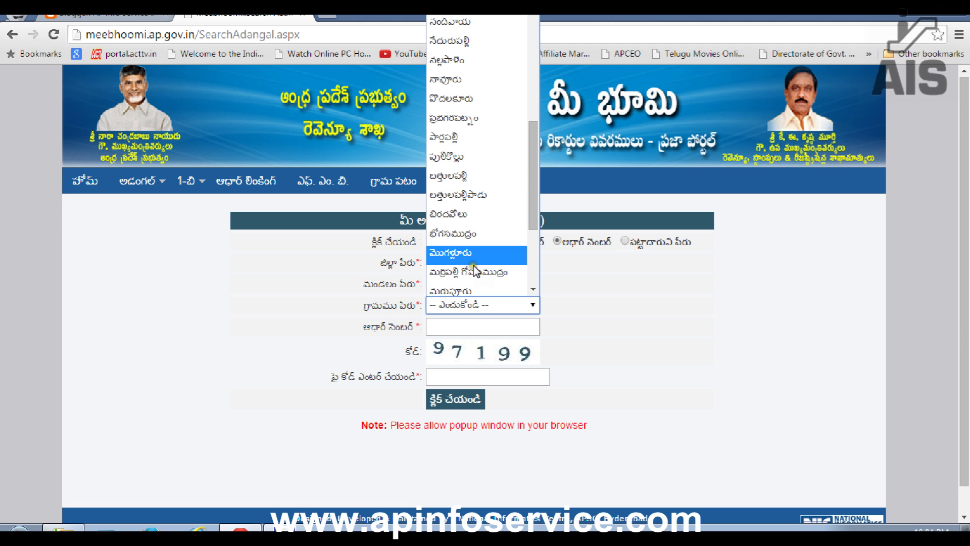
pyautogui.scroll(-3, 476, 273)
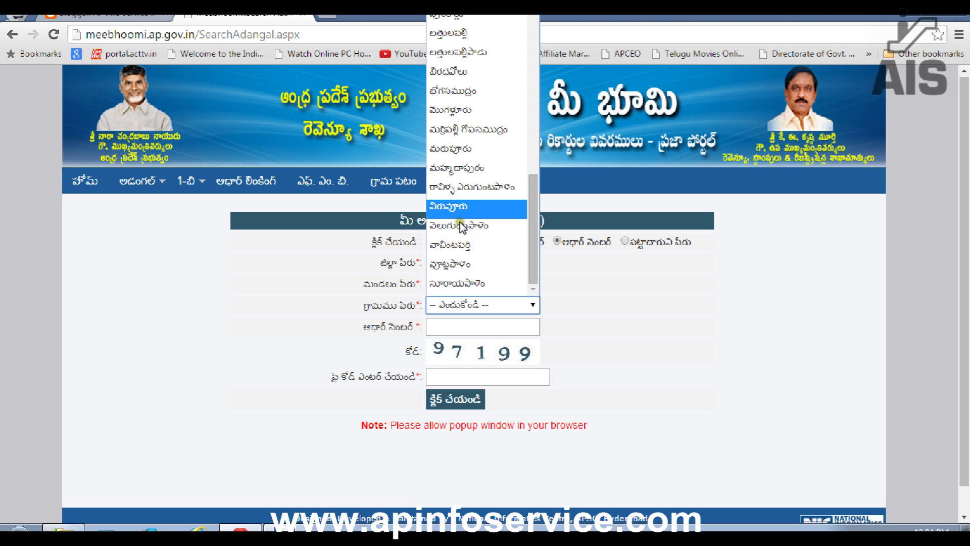
pyautogui.scroll(3, 462, 228)
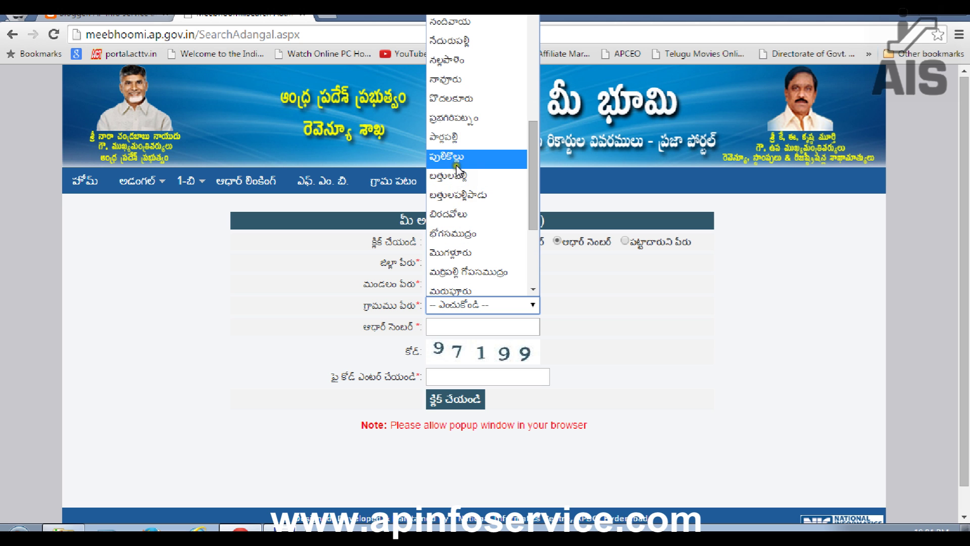
pyautogui.click(451, 99)
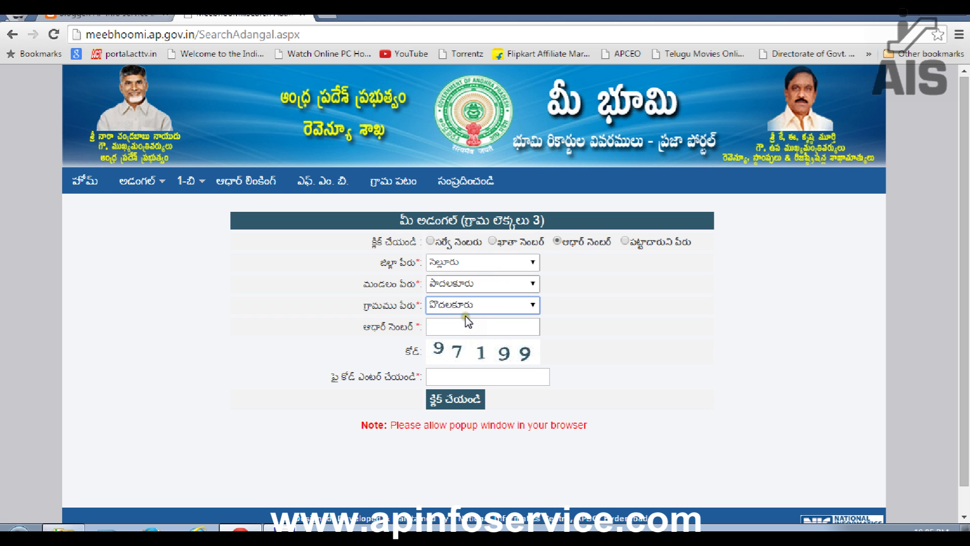
pyautogui.press('Tab')
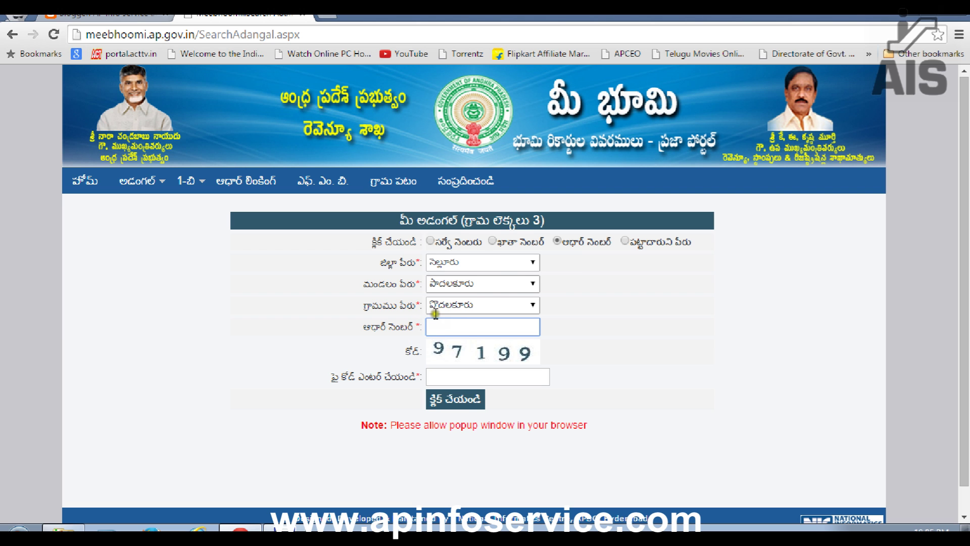
# Change the Adangal search basis to account number (ఖాతా నెంబర్) and place the cursor in the code entry field
pyautogui.click(495, 250)
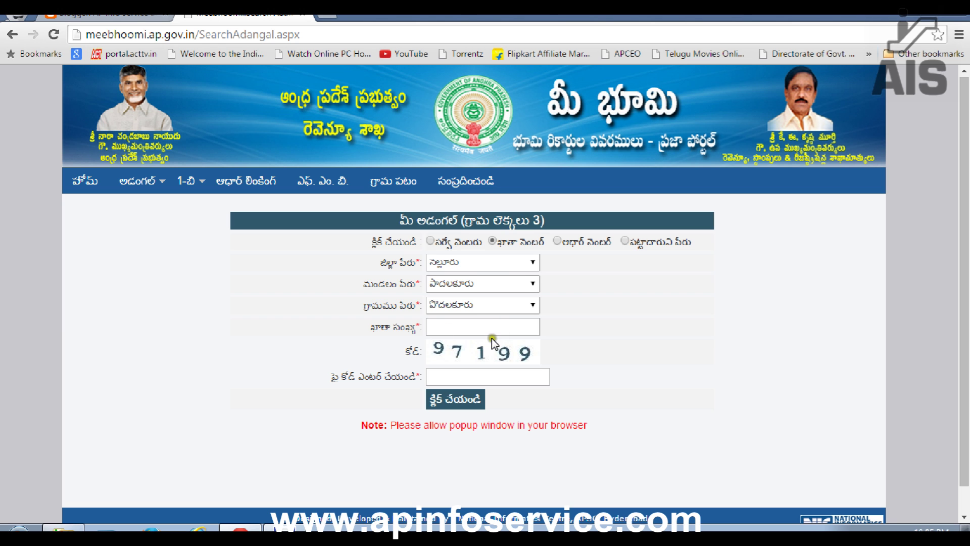
pyautogui.click(477, 353)
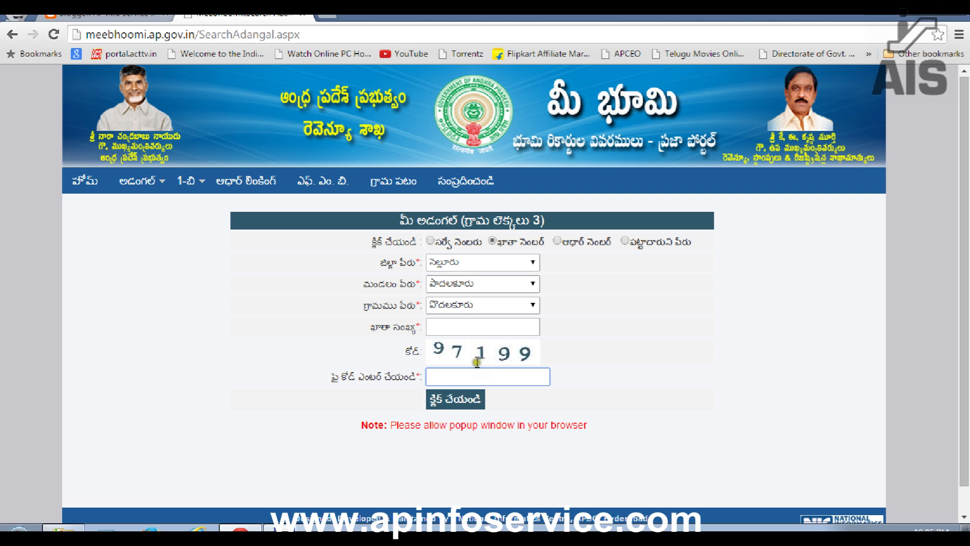
pyautogui.click(454, 378)
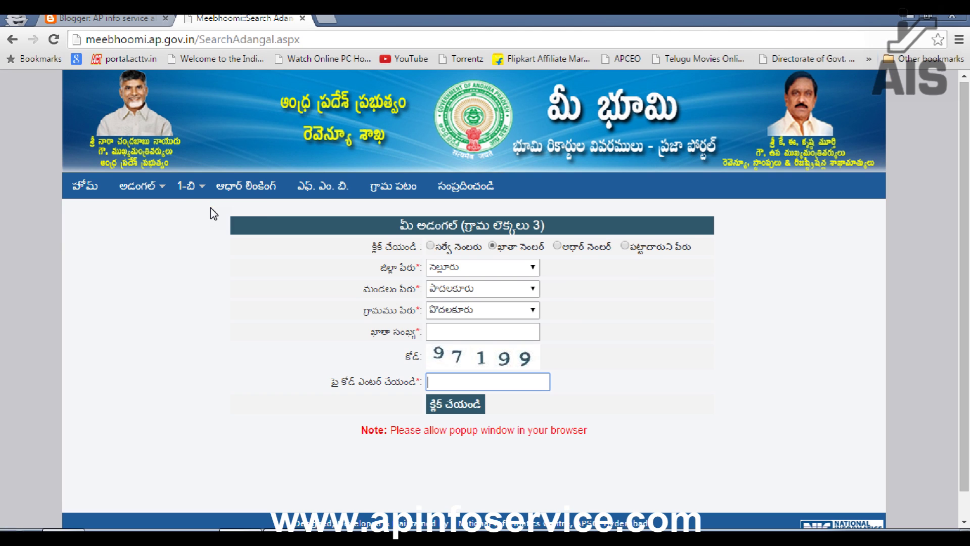
# Open the village Adangal page (గ్రామ అడంగల్) and look over its district options and code entry field
pyautogui.moveTo(198, 197)
pyautogui.moveTo(154, 194)
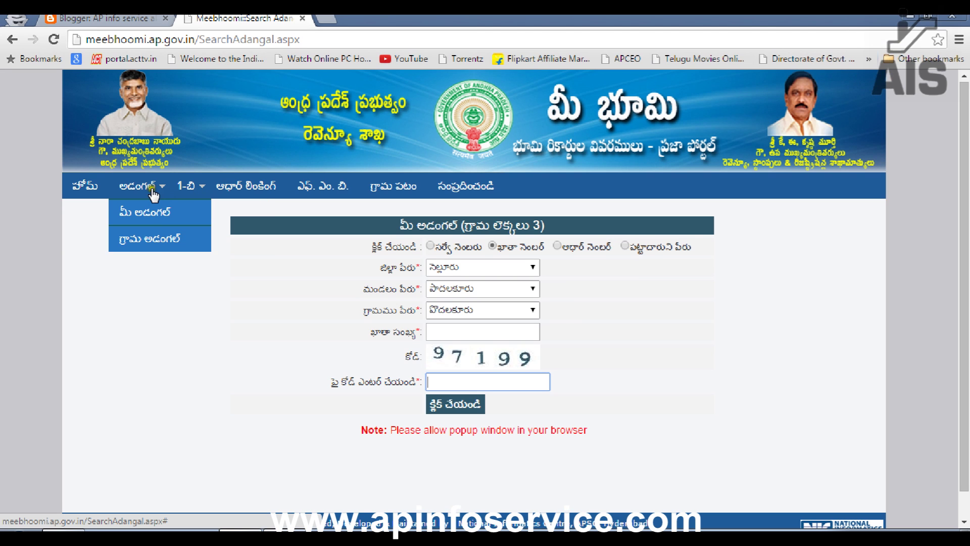
pyautogui.click(158, 252)
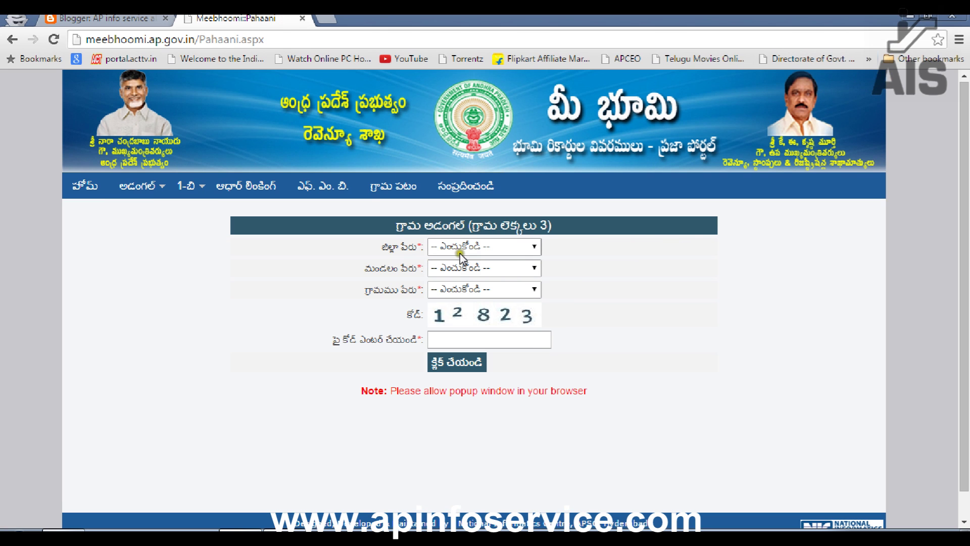
pyautogui.click(532, 250)
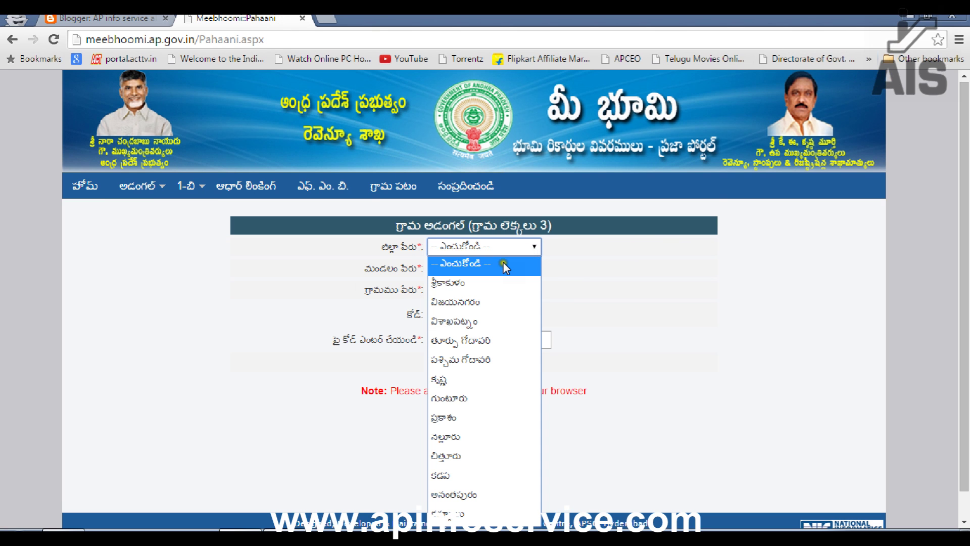
pyautogui.click(399, 275)
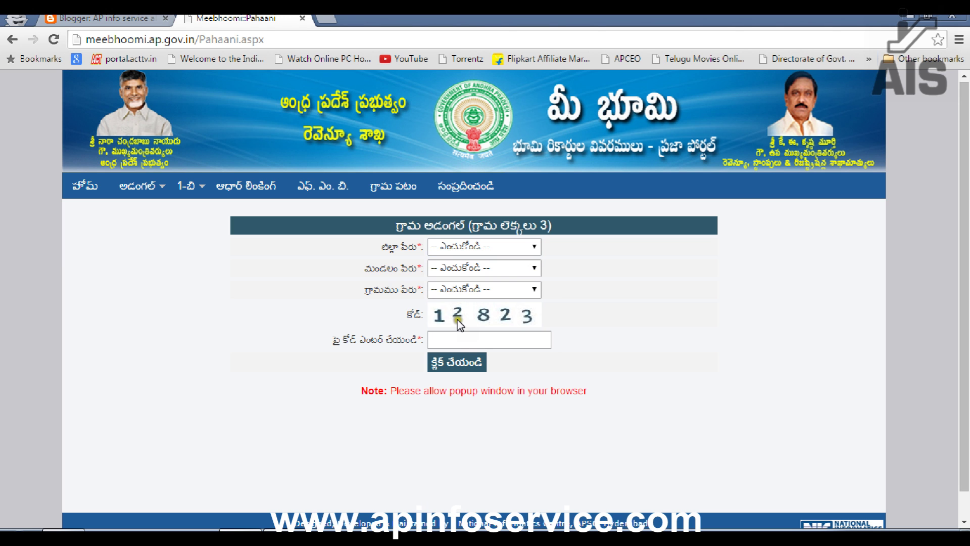
pyautogui.click(456, 339)
pyautogui.click(338, 229)
# Open the individual 1-B page (మీ 1-బి) and set its search basis to Aadhaar number (ఆధార్ నెంబర్)
pyautogui.click(196, 191)
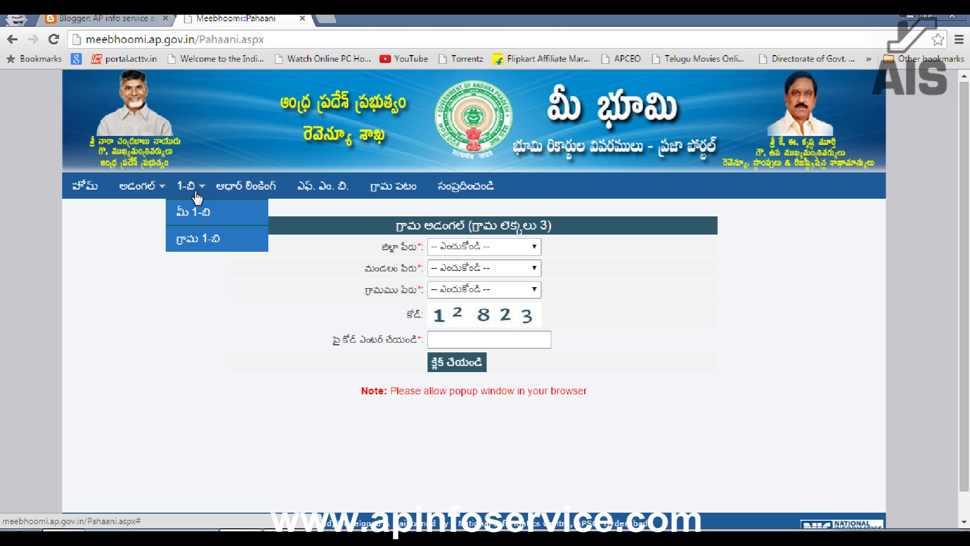
pyautogui.click(198, 224)
pyautogui.click(193, 224)
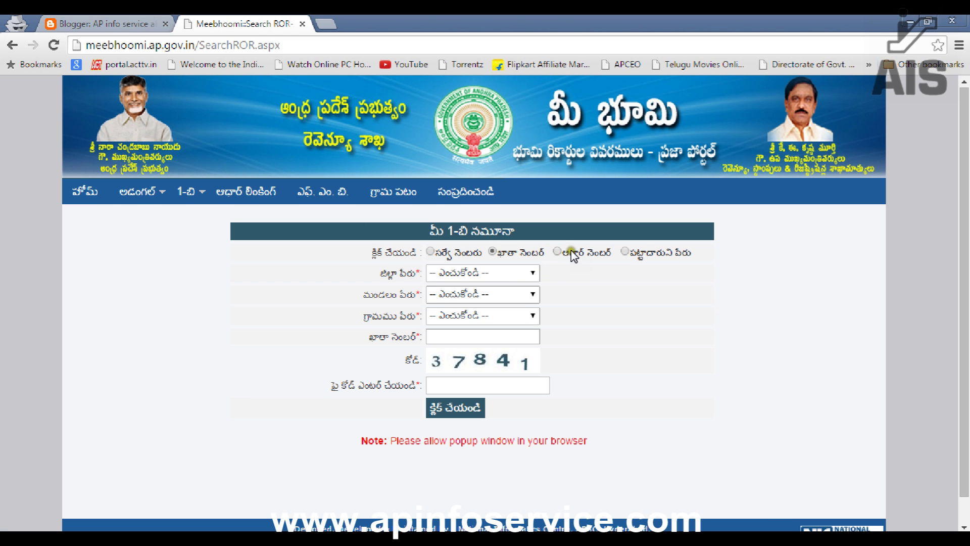
pyautogui.click(529, 288)
pyautogui.click(557, 251)
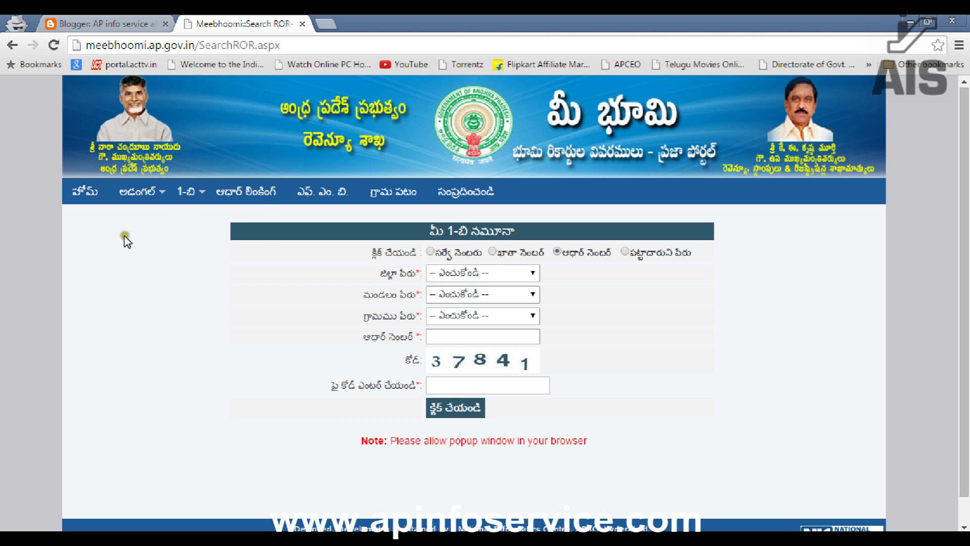
# Open the village 1-B page (గ్రామ 1-బి) and look over its district, mandal, village and code entry fields
pyautogui.click(187, 192)
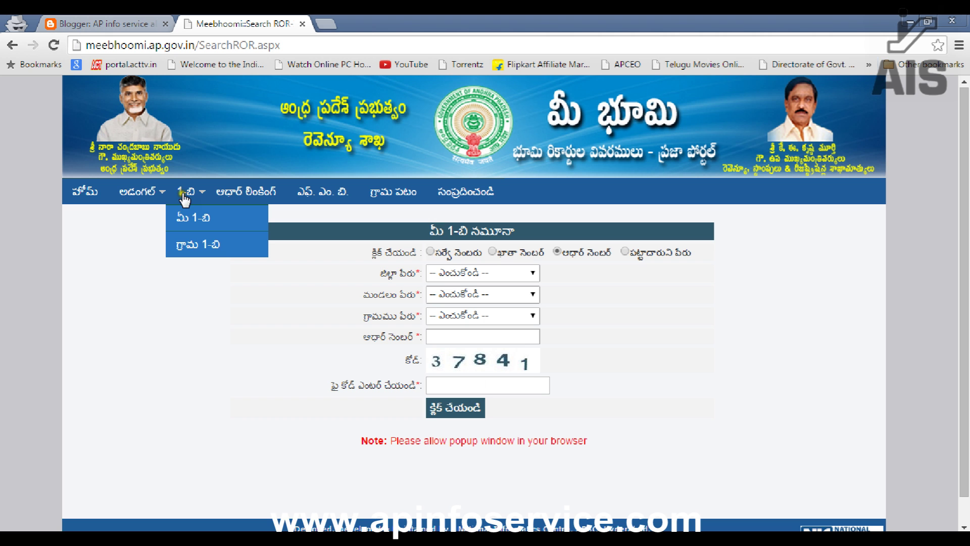
pyautogui.click(196, 248)
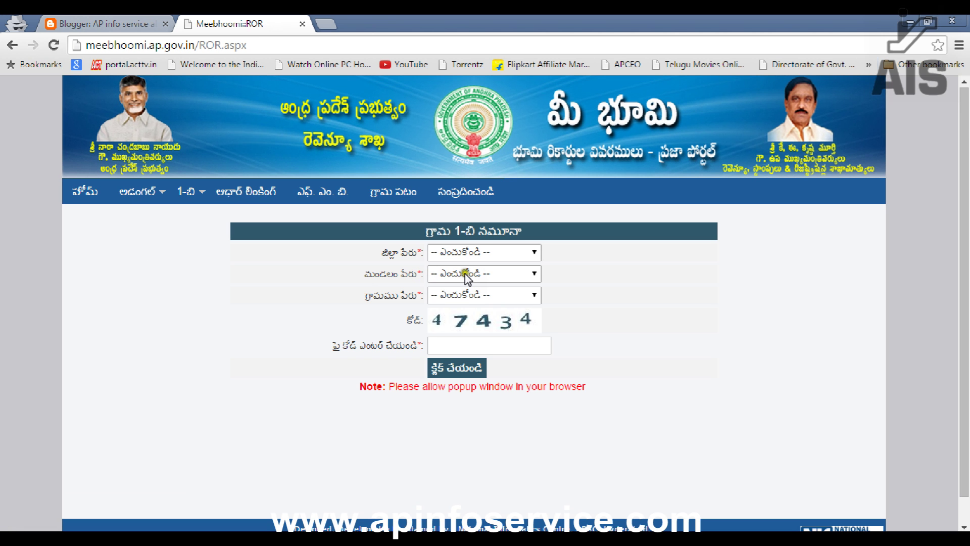
pyautogui.click(457, 273)
pyautogui.click(453, 300)
pyautogui.click(438, 339)
pyautogui.click(190, 278)
pyautogui.click(202, 274)
# Open the Aadhaar linking page (ఆధార్ లింకింగ్) and review its account number (ఖాతా నెంబర్) and Aadhaar number (ఆధార్ నెంబర్) search options
pyautogui.click(256, 196)
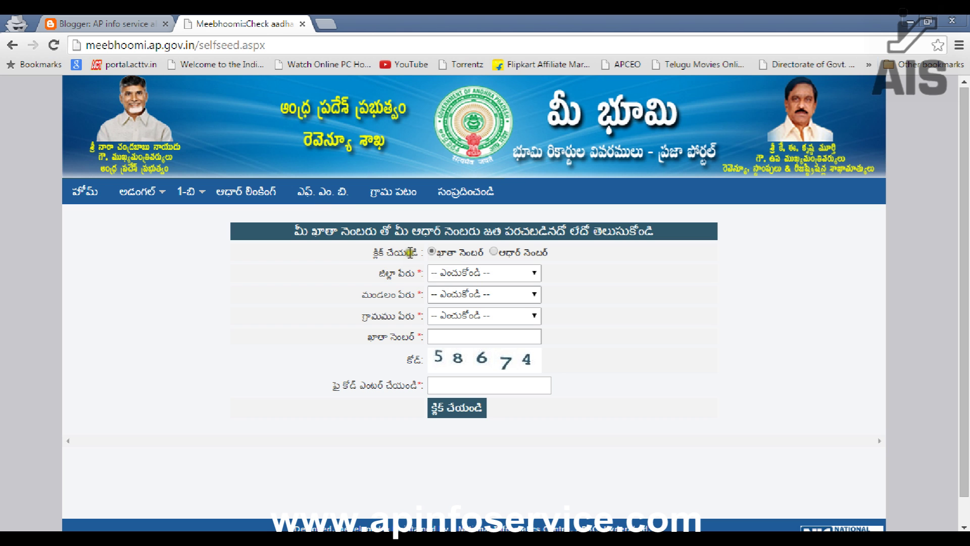
pyautogui.click(452, 260)
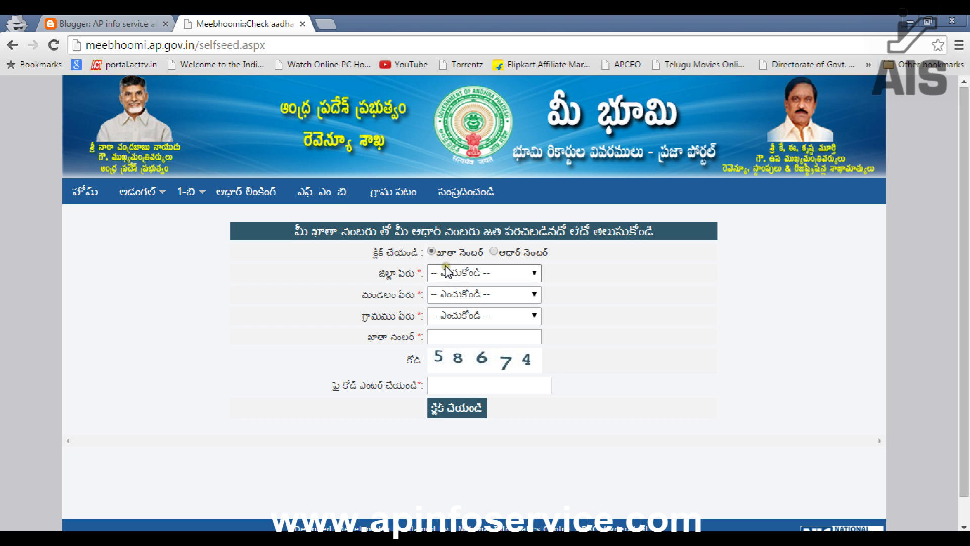
pyautogui.click(471, 246)
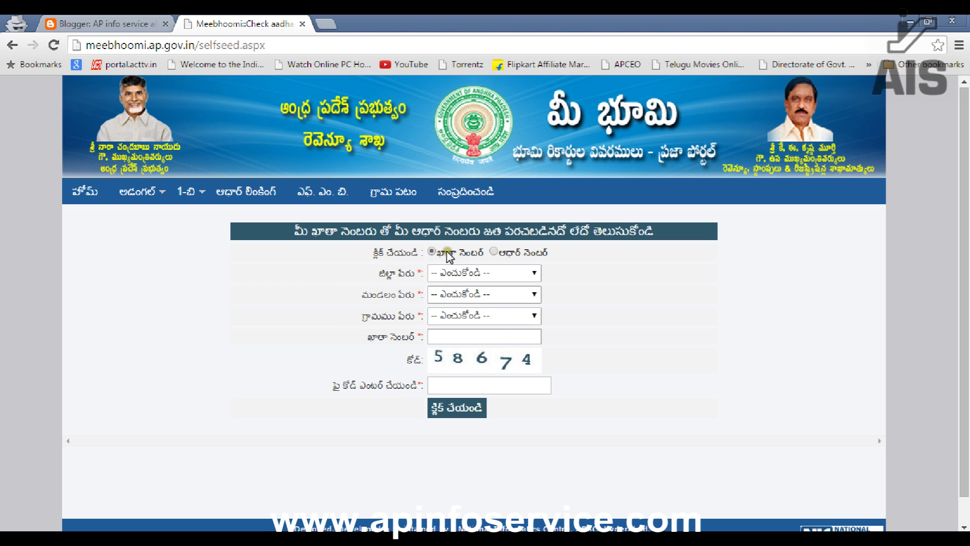
pyautogui.click(492, 252)
pyautogui.click(431, 251)
# Open the Field Measurement Book page (ఎఫ్. ఎం. బి.) and look over its district options and code entry field
pyautogui.click(317, 195)
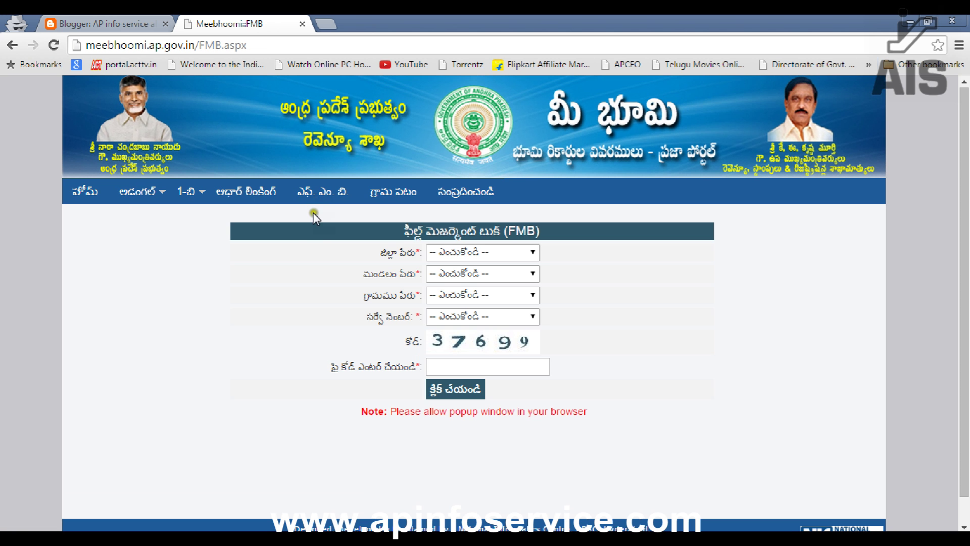
pyautogui.click(534, 253)
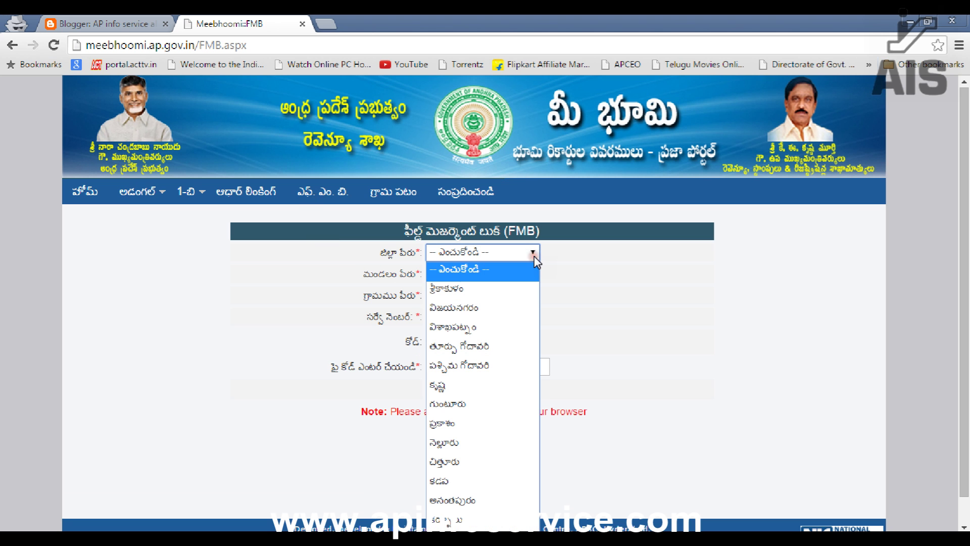
pyautogui.click(571, 279)
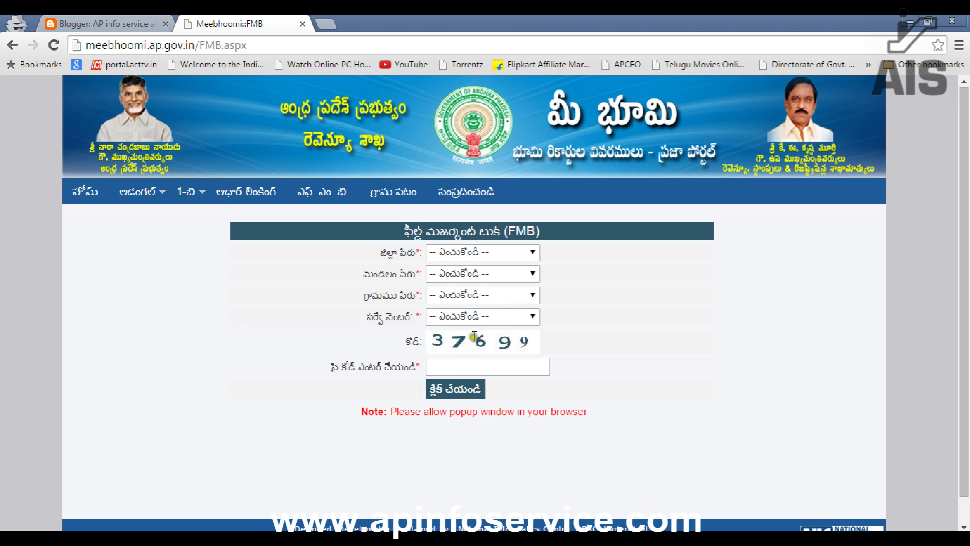
pyautogui.click(457, 362)
pyautogui.click(456, 360)
pyautogui.click(456, 361)
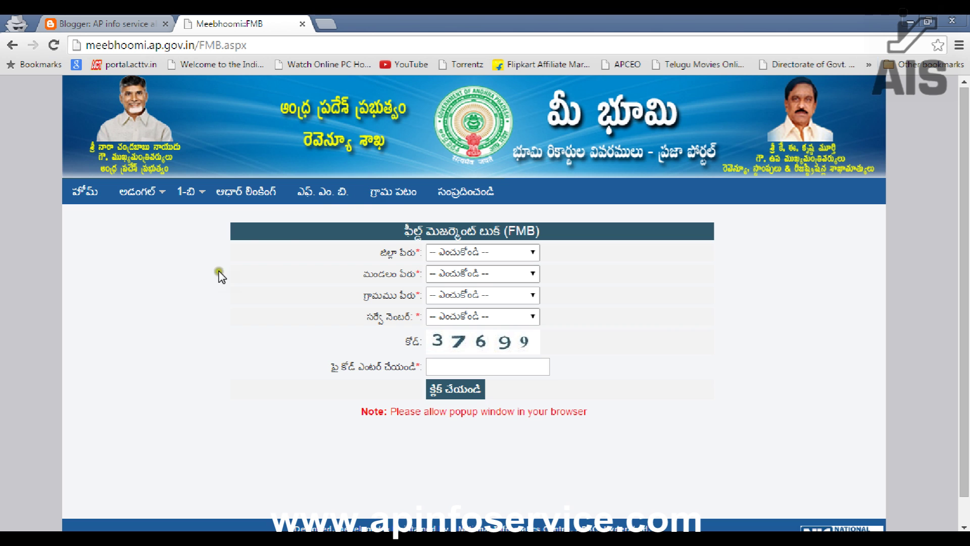
# View the village map page (గ్రామ పటం) and move on to the contact page (సంప్రదించండి)
pyautogui.click(392, 194)
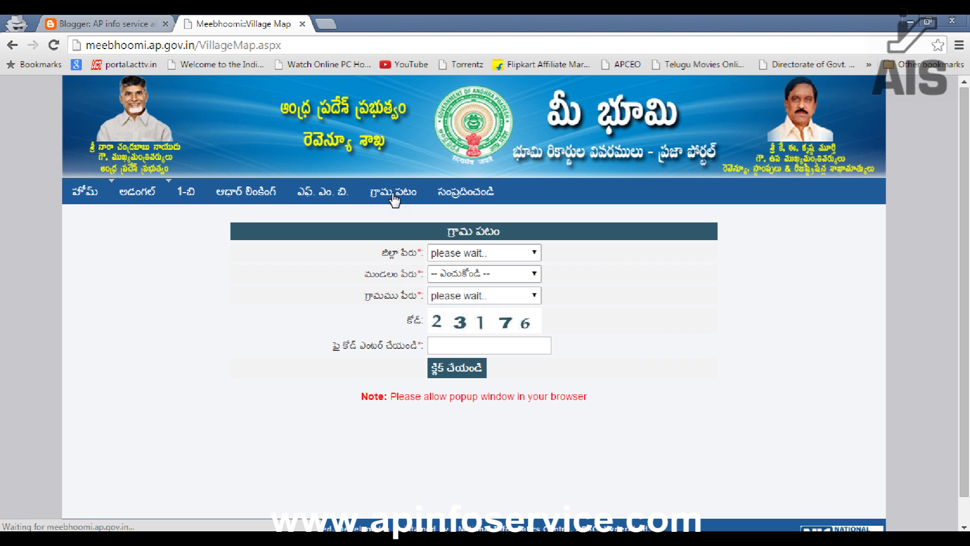
pyautogui.click(454, 193)
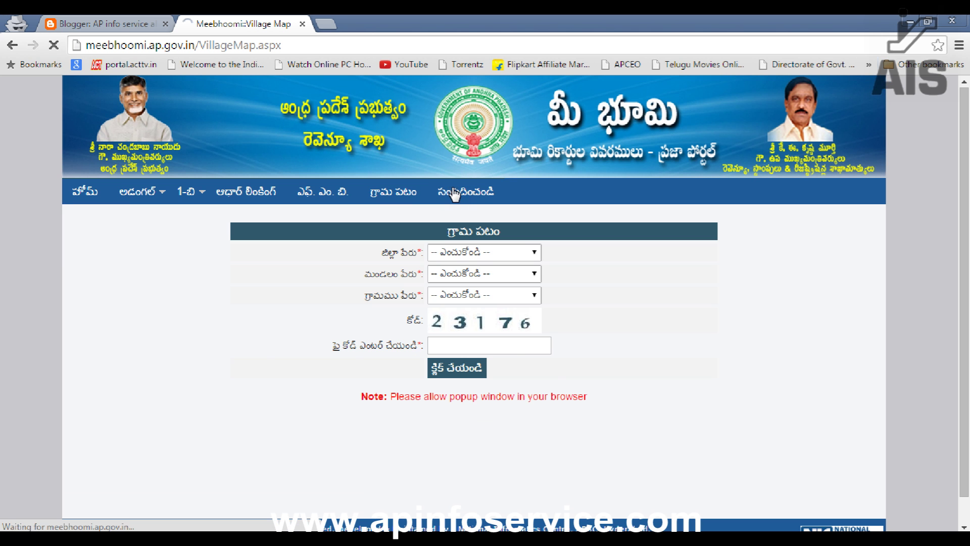